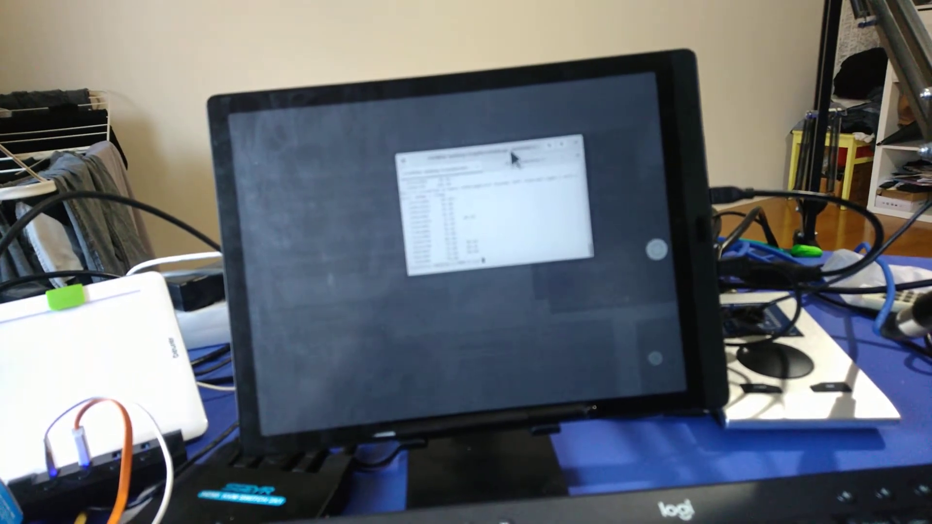
- Maximize the desktop window so it fills the tablet screen
{"action": "double_click", "coordinate": [512, 159]}
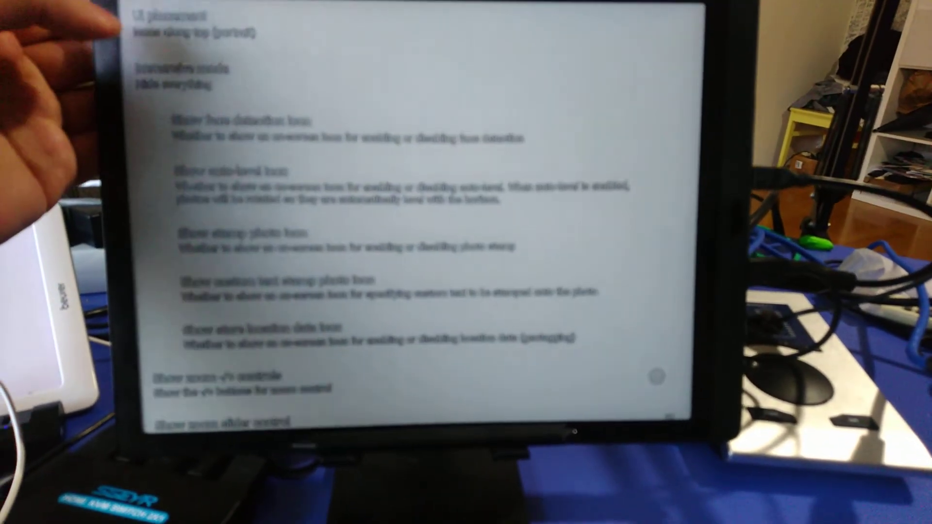
- Pull down the quick settings shade, then dismiss it to return to Open Camera settings
{"action": "left_click_drag", "start_coordinate": [128, 9], "coordinate": [131, 146]}
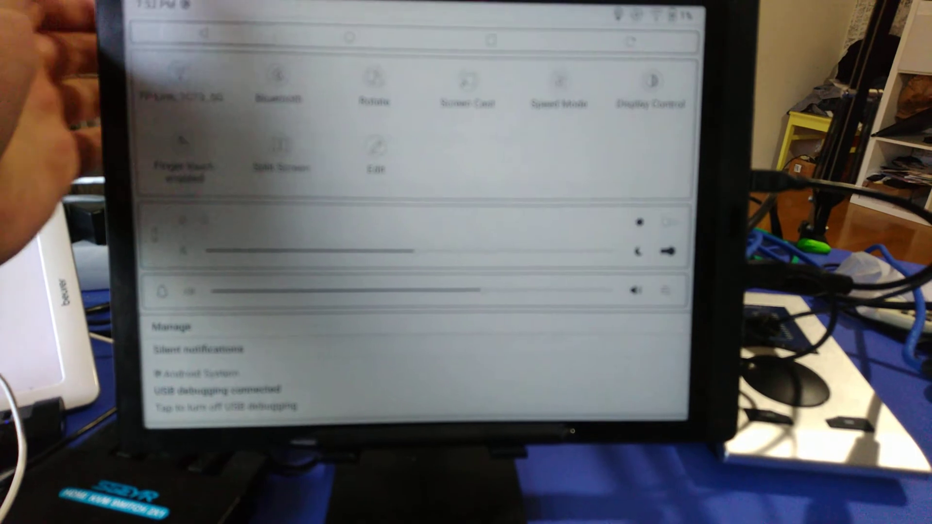
{"action": "key", "text": "Escape"}
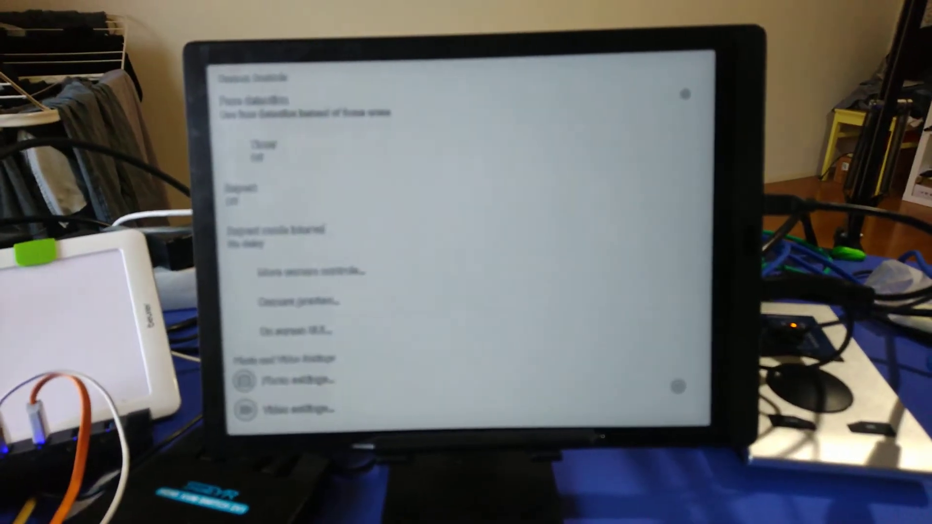